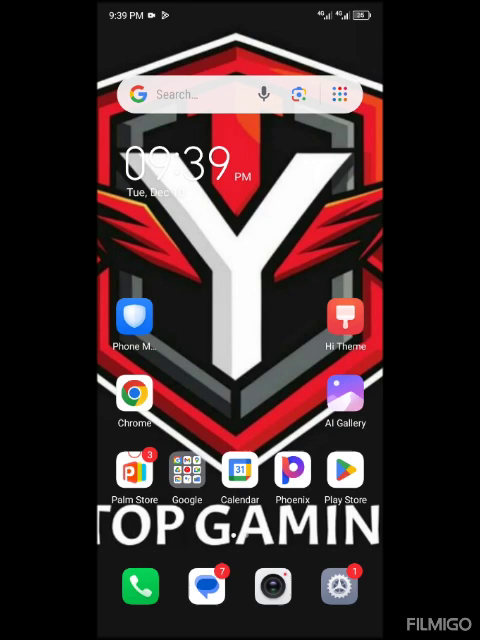
Swipe the home screen to the next page of apps to find PPSSPP.
drag(340, 300, 140, 300)
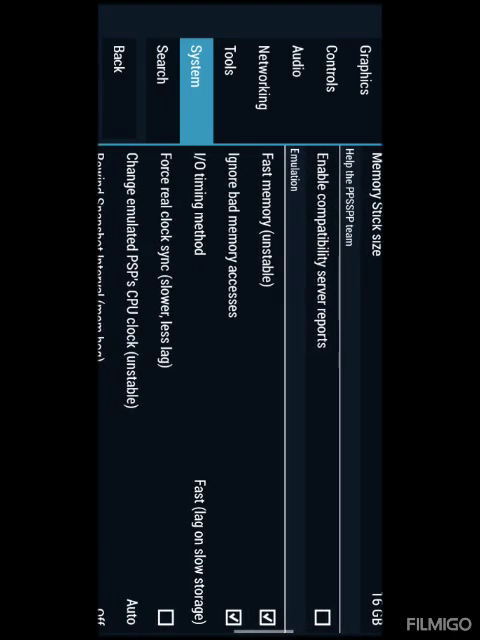
Turn off Fast memory and go back to the in-game pause menu.
click(274, 553)
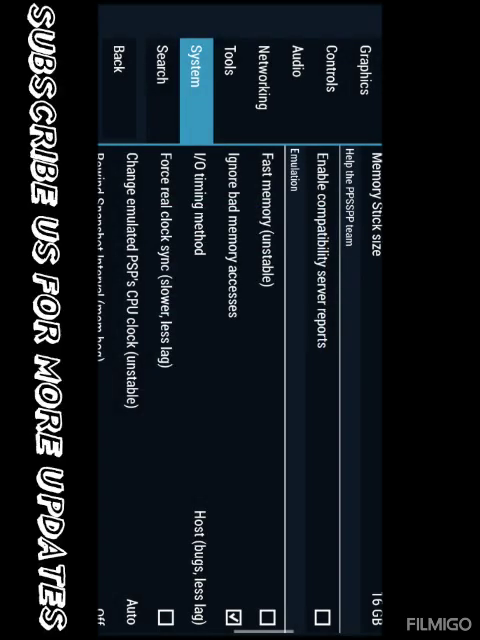
click(118, 58)
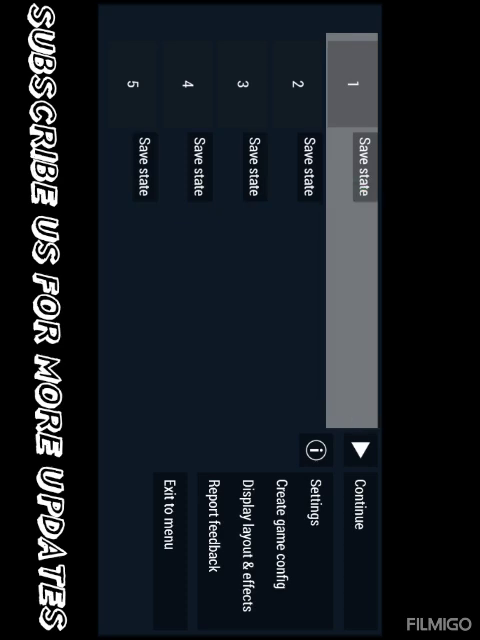
Exit the running game to the PPSSPP main menu.
click(171, 558)
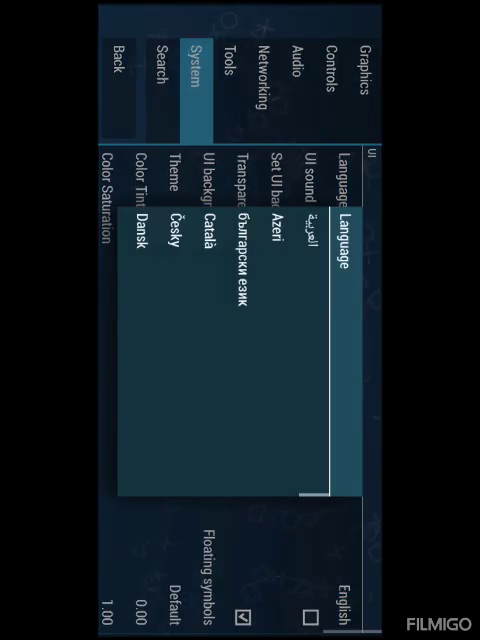
Browse the interface language list down toward Spanish, Finnish and French.
drag(243, 505, 290, 505)
scroll(279, 493, down, 3)
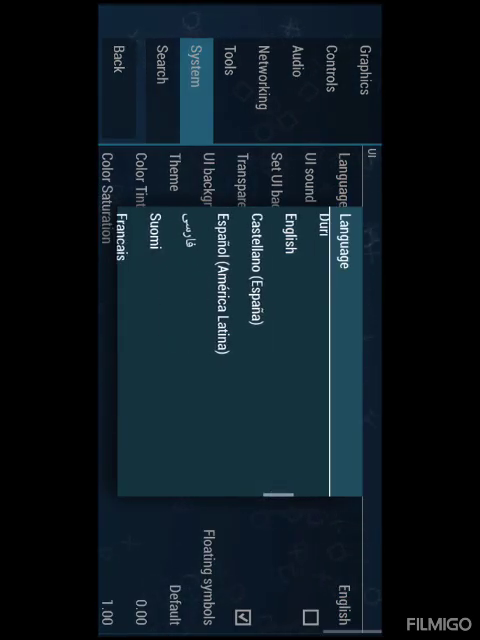